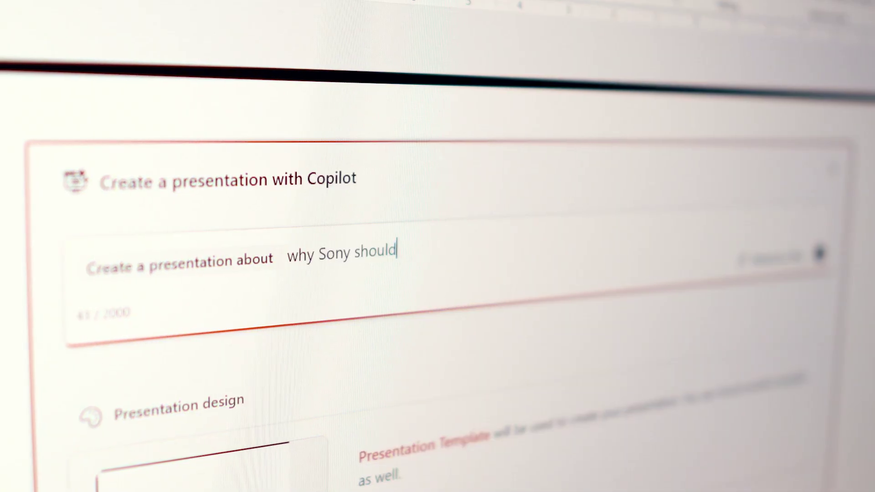
Enter 'enter the consumer drone', then page through slides 3 and 4 to Key Segments and User Demographics.
text(enter the consumer drone)
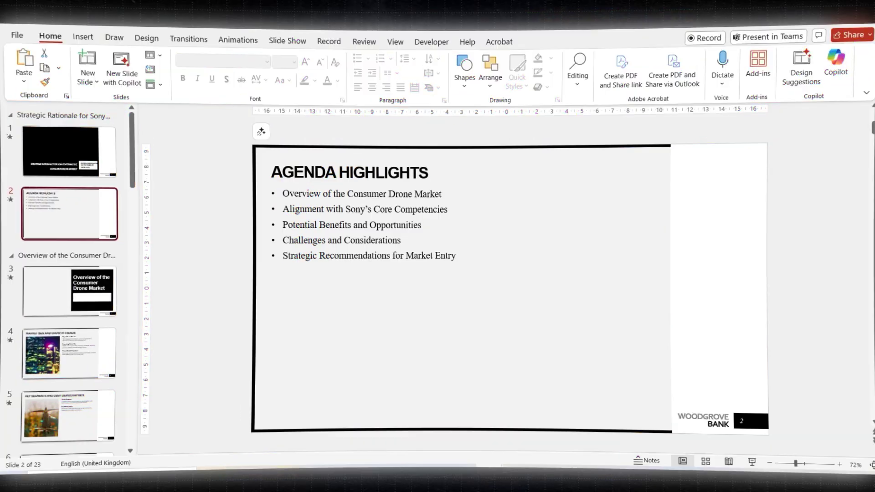
click(66, 256)
click(86, 349)
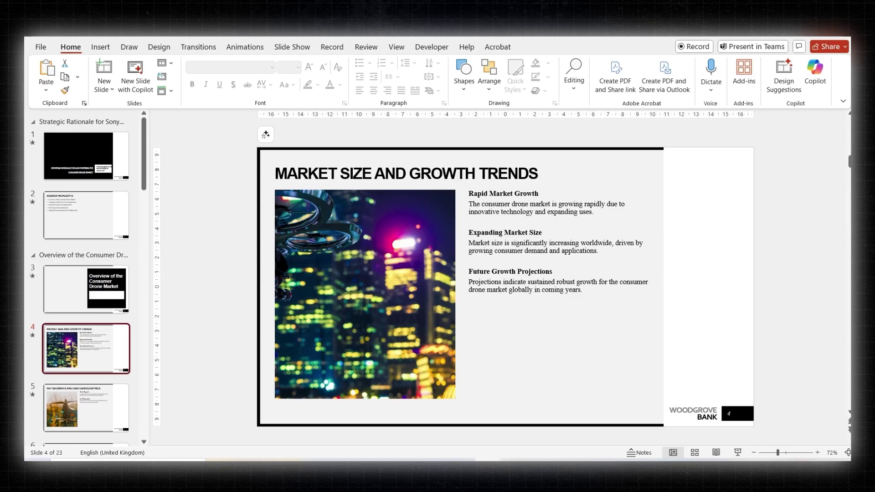
click(86, 408)
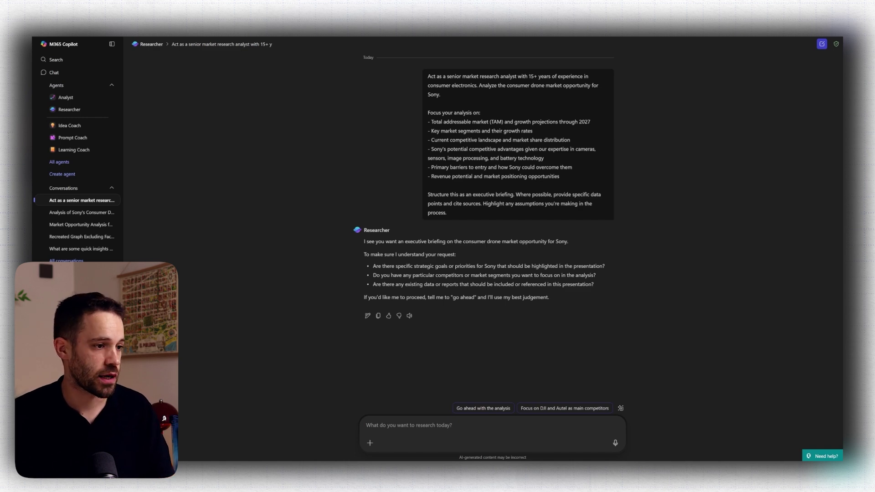
Send Researcher the 'Go ahead with the analysis' suggestion to start the Sony drone briefing.
click(483, 408)
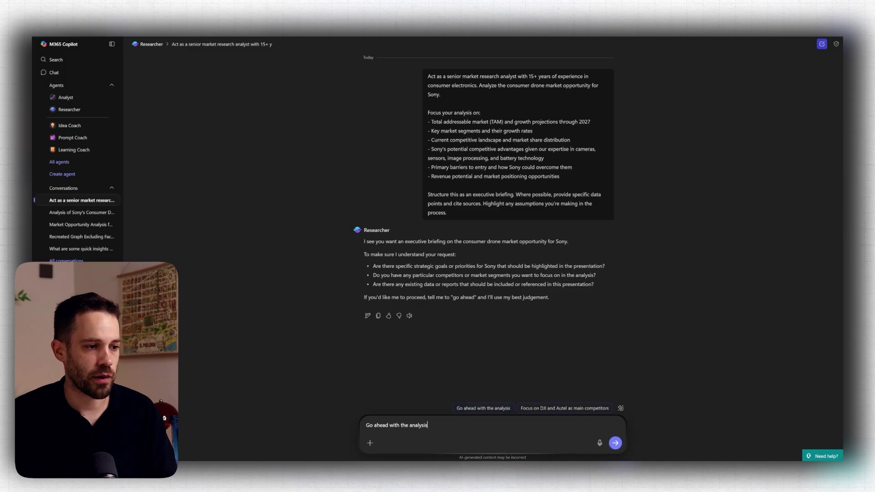
click(616, 443)
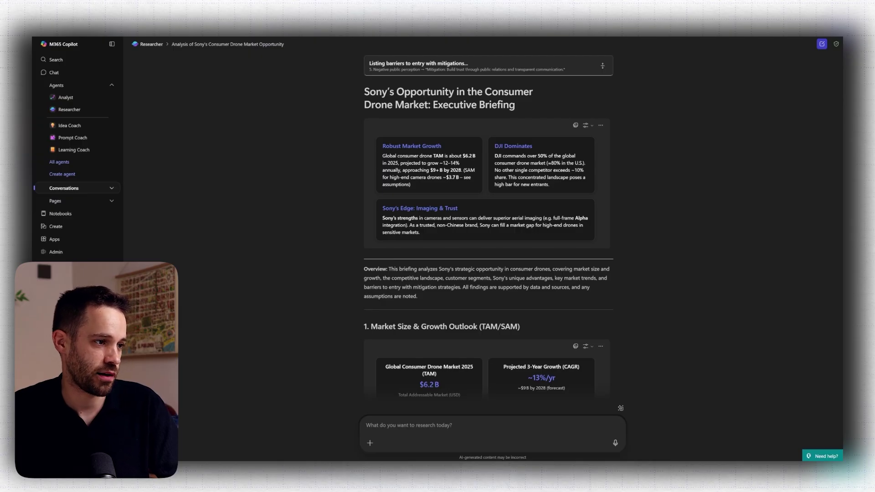
scroll(489, 228, down, 5)
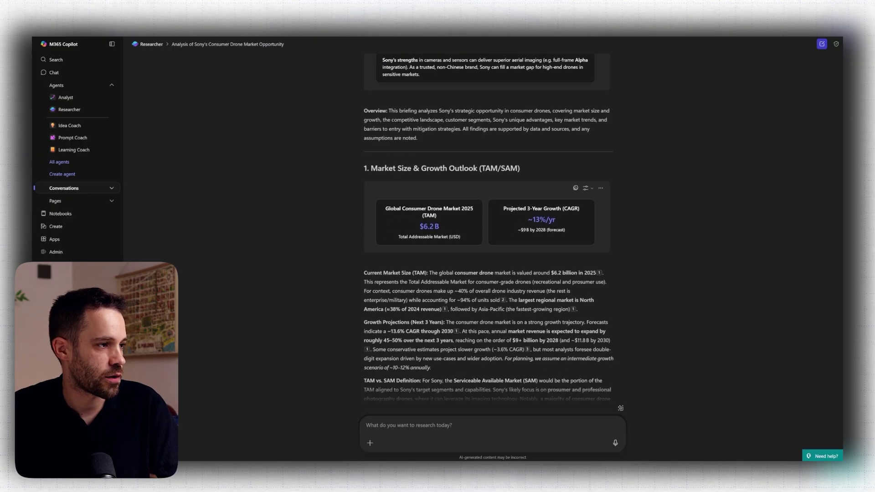
scroll(488, 228, down, 1)
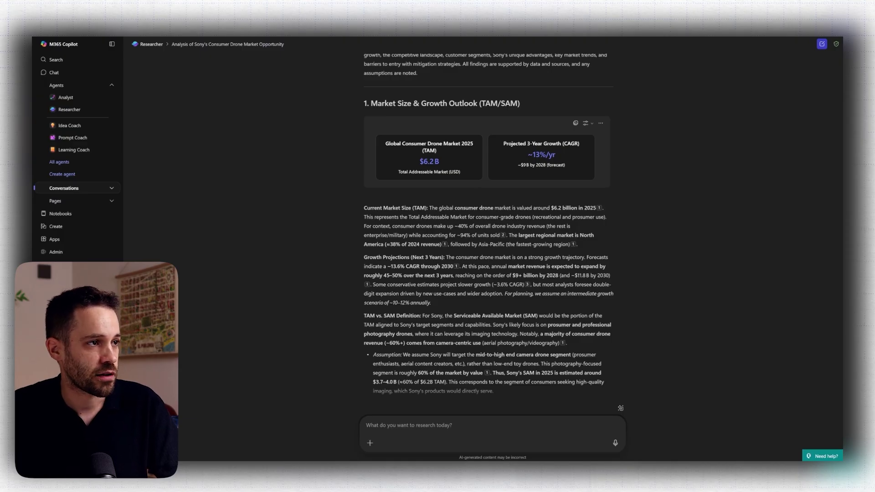
scroll(489, 228, down, 10)
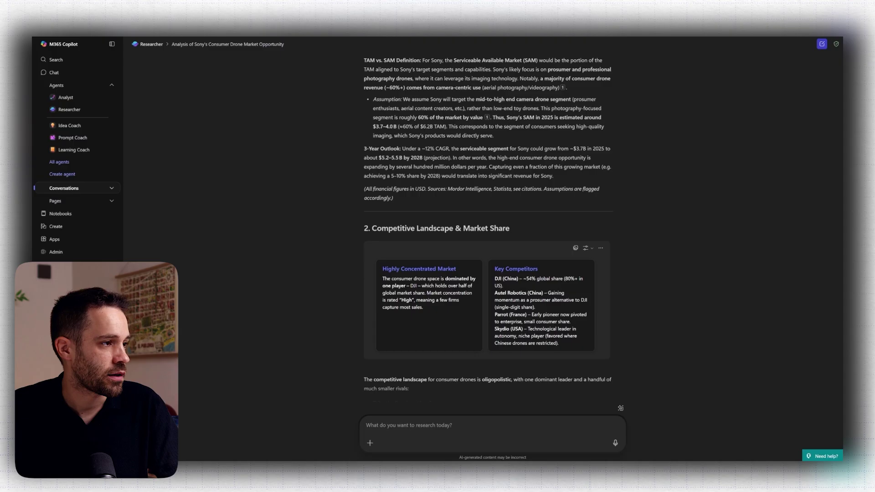
scroll(489, 228, down, 1)
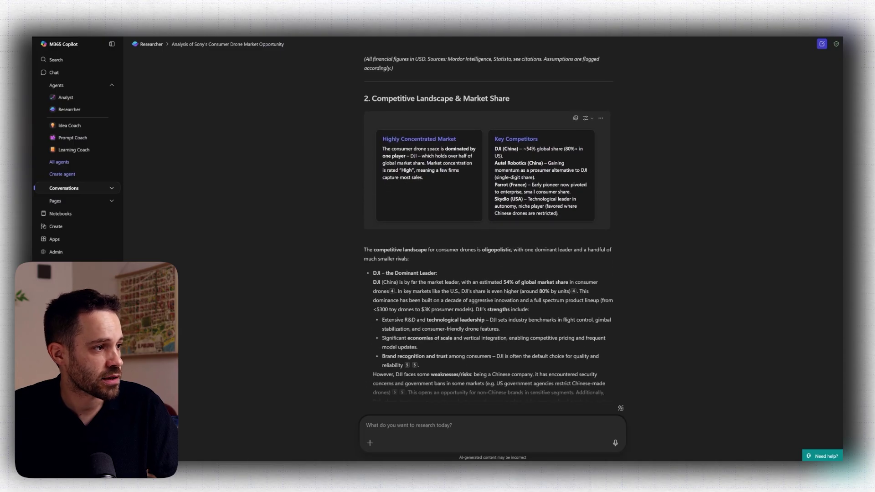
scroll(489, 228, down, 3)
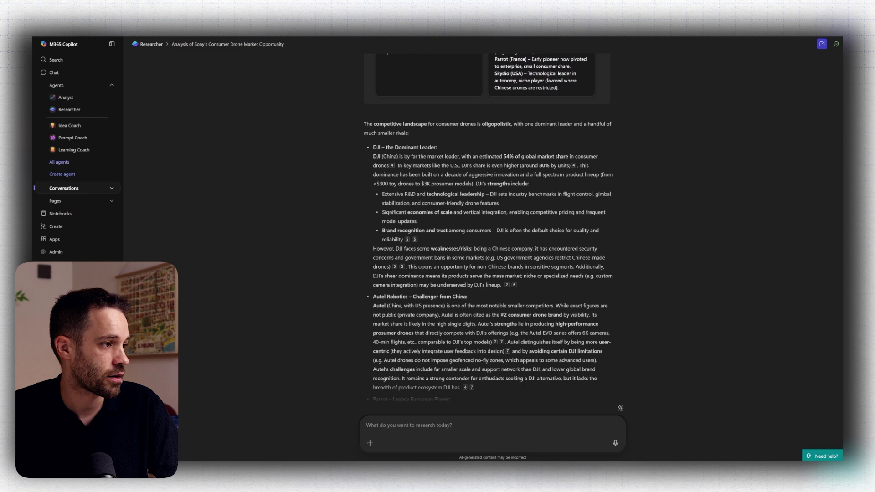
scroll(489, 228, down, 4)
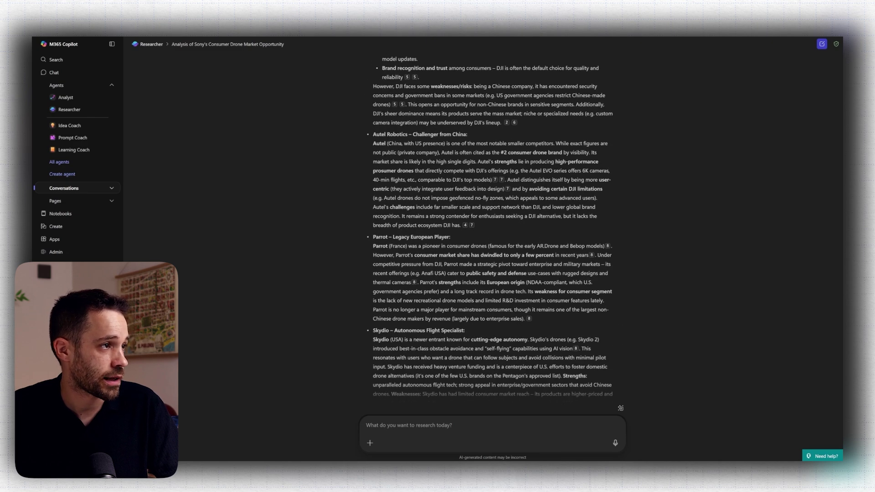
scroll(488, 228, down, 4)
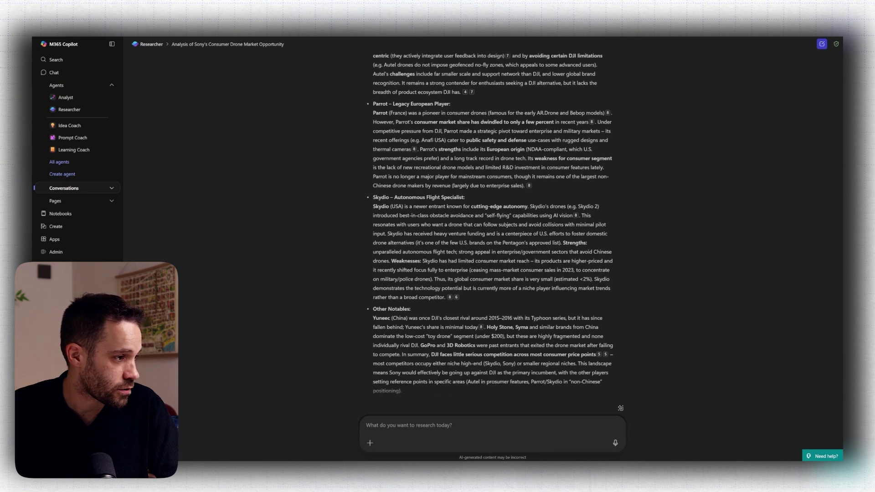
scroll(488, 228, down, 2)
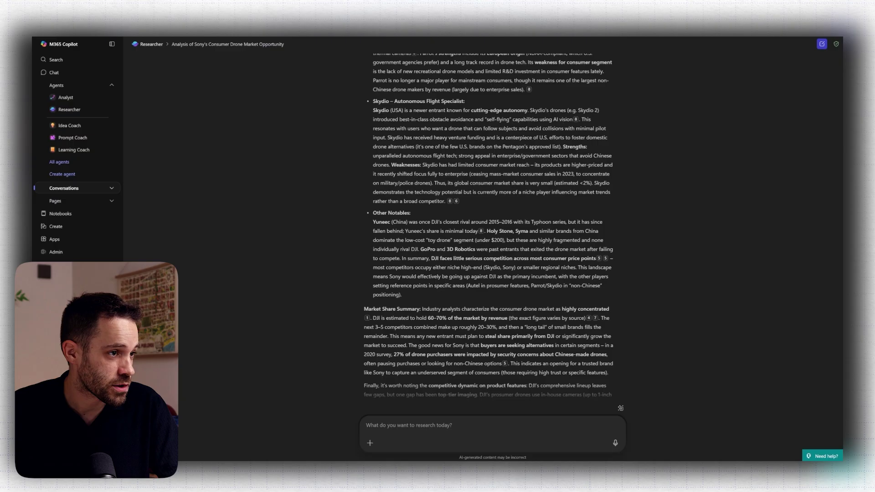
scroll(489, 228, down, 7)
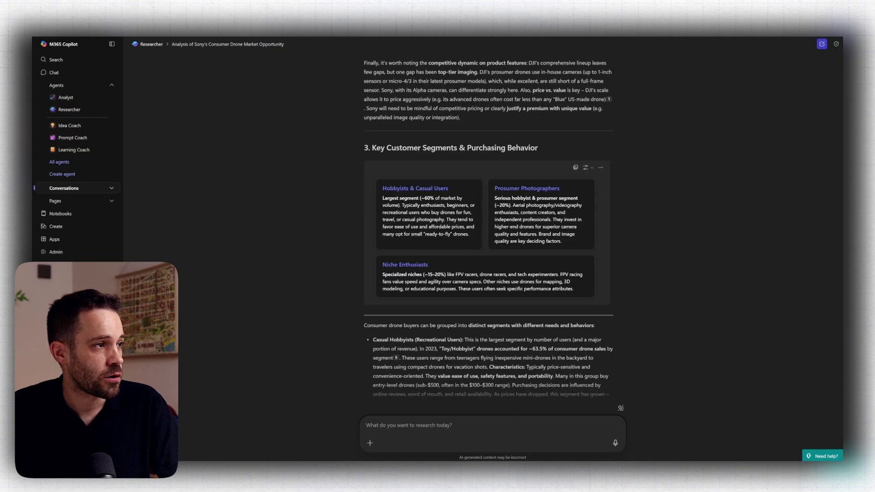
scroll(489, 228, down, 5)
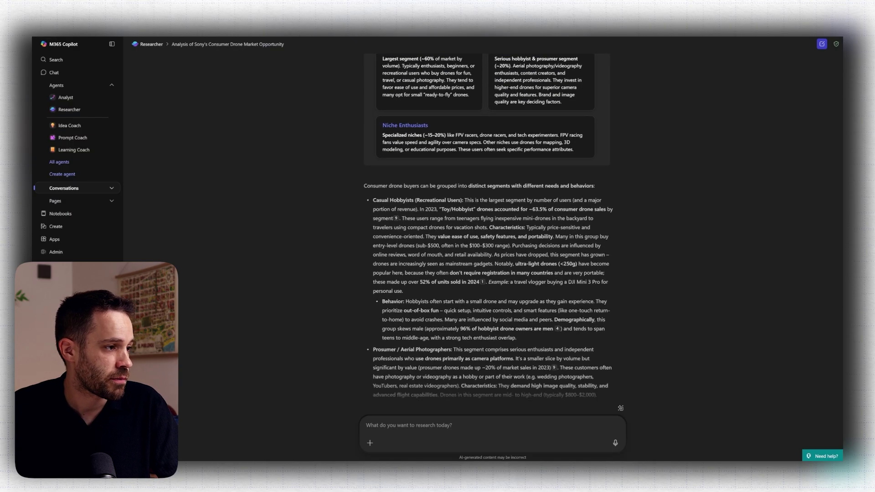
scroll(488, 228, down, 2)
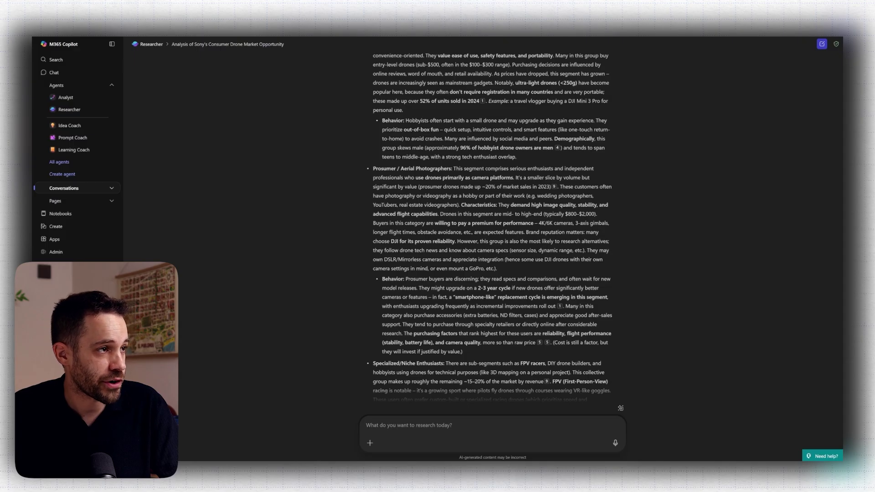
scroll(489, 228, down, 10)
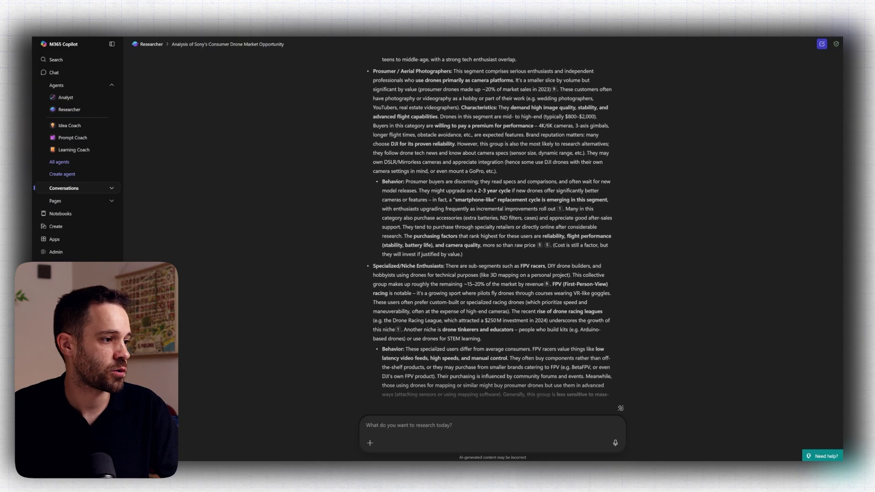
scroll(489, 227, down, 1)
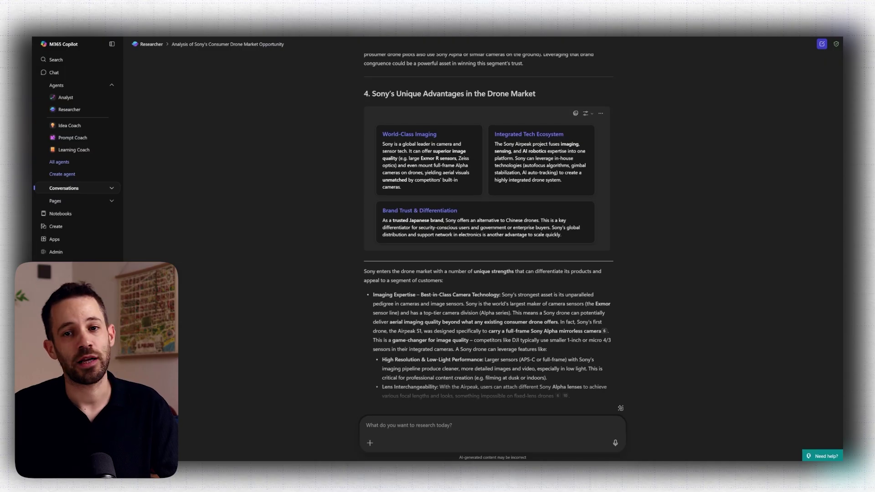
scroll(488, 226, down, 5)
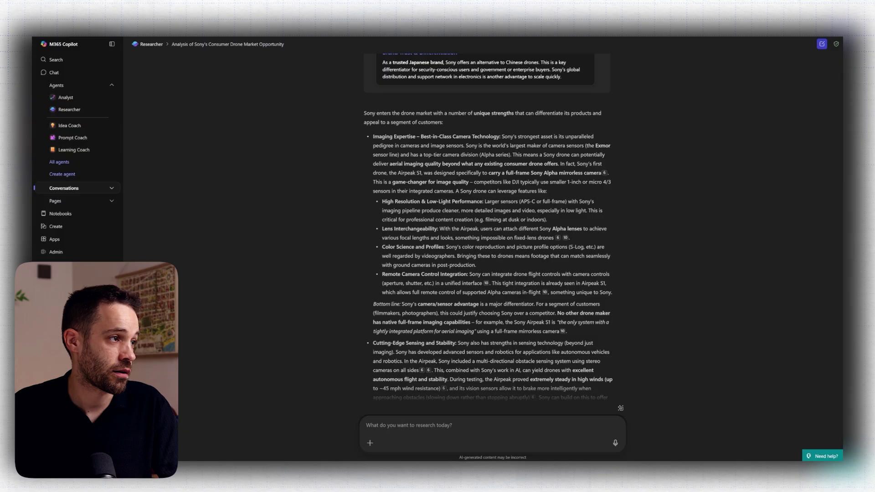
drag(419, 137, 487, 136)
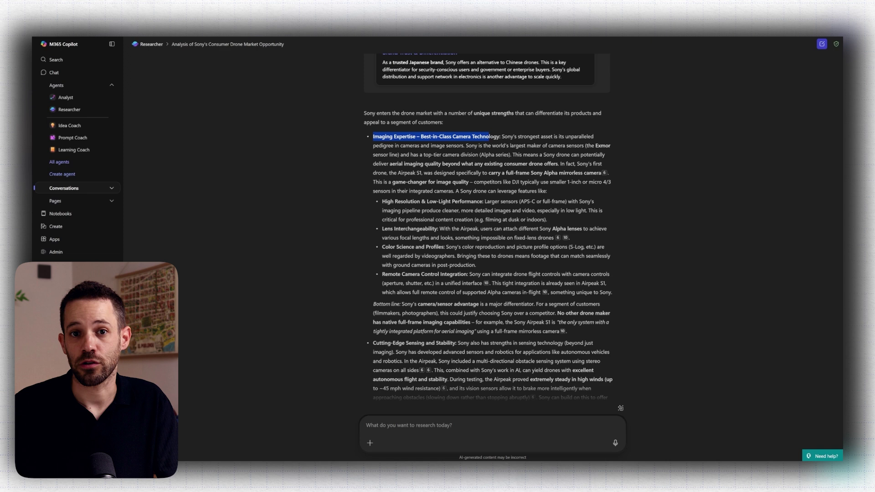
click(489, 137)
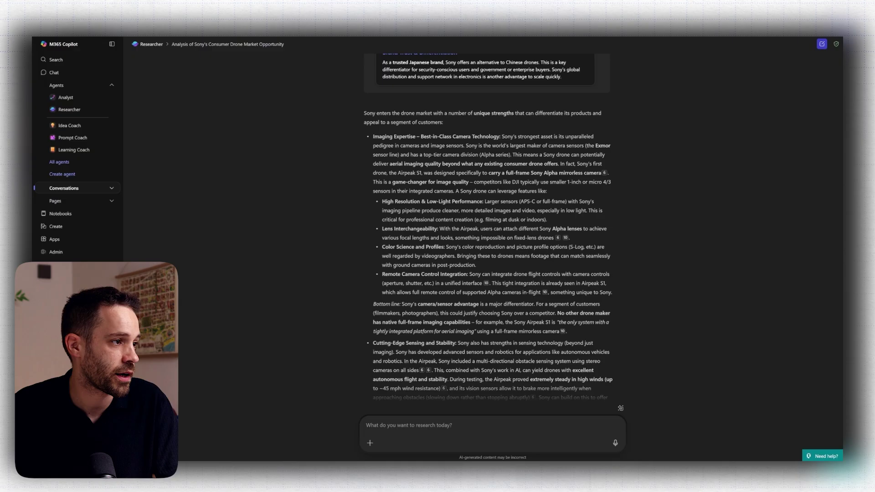
scroll(487, 228, down, 15)
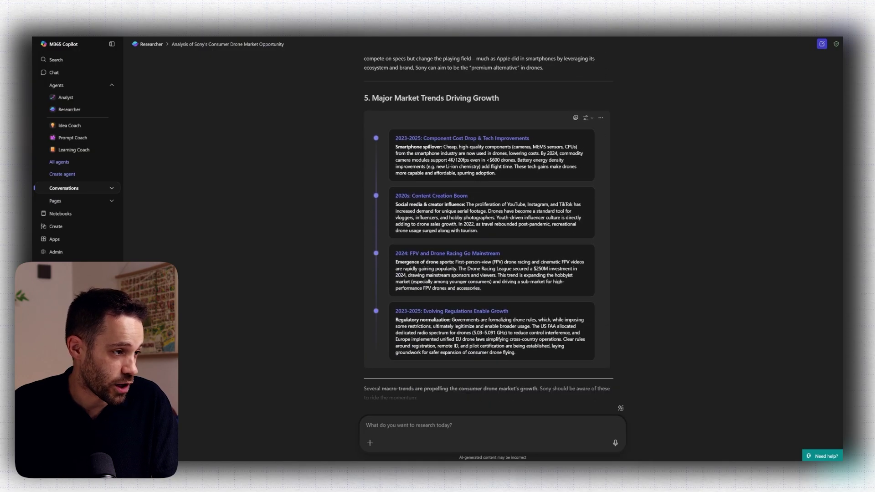
scroll(488, 228, down, 10)
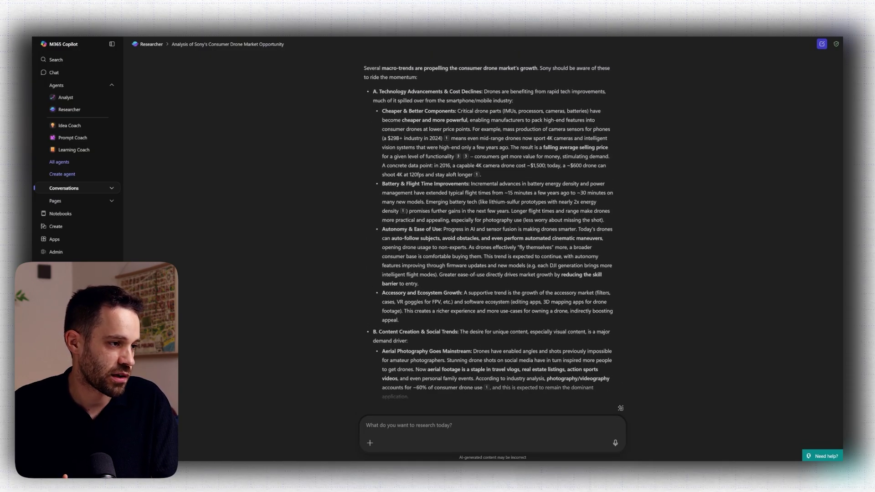
scroll(488, 228, down, 8)
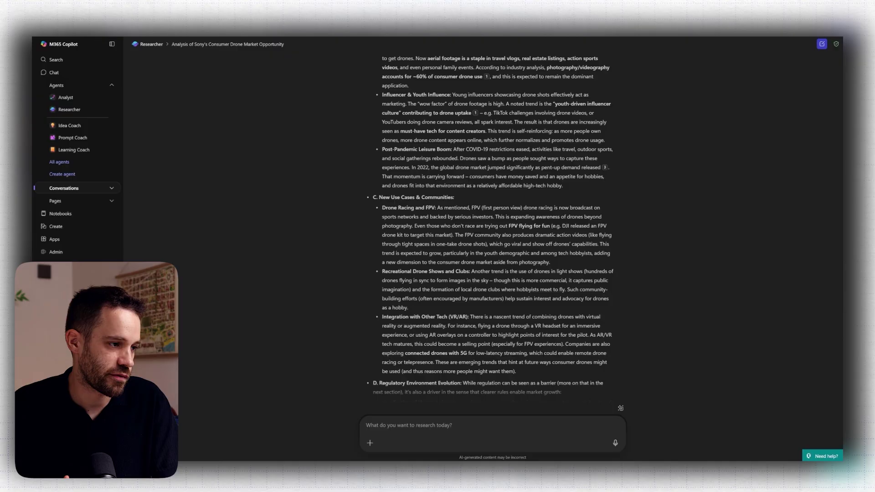
scroll(488, 228, down, 6)
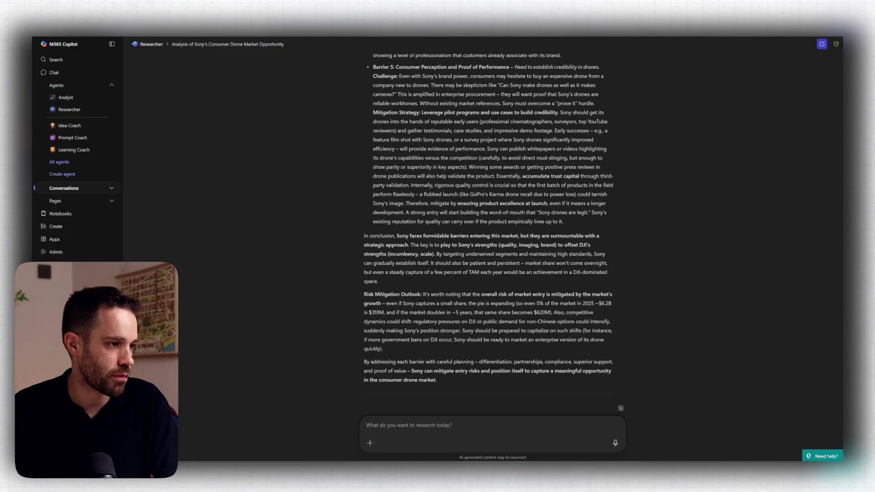
scroll(489, 228, down, 5)
scroll(489, 228, down, 2)
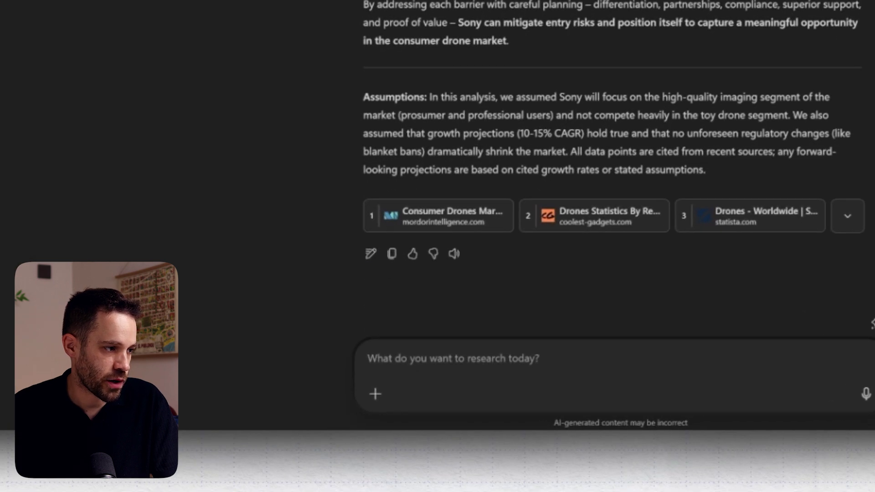
Send the research briefing to Pages for editing, then move to the Notebooks page.
click(371, 253)
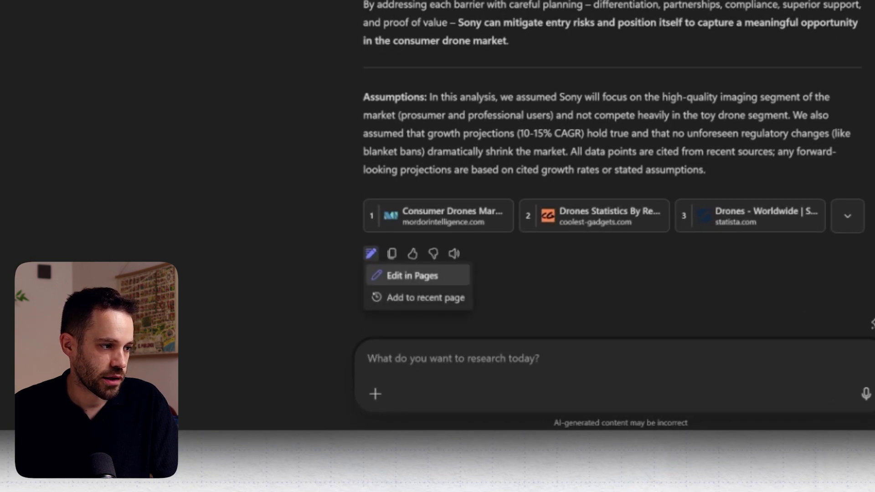
click(399, 276)
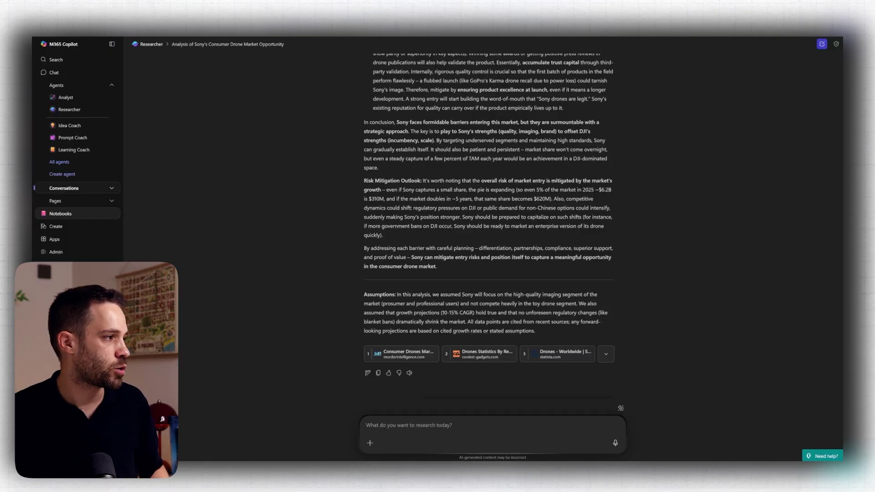
click(60, 213)
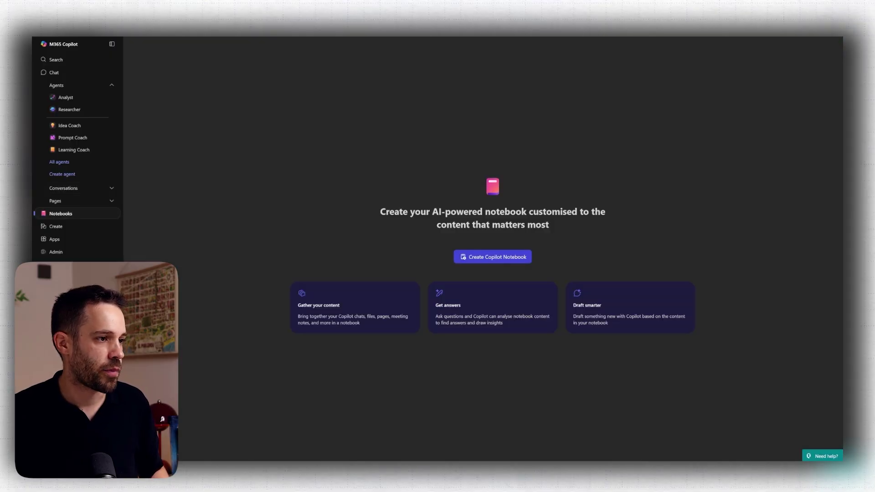
Create a notebook named 'Sony's Drone Dominance' referencing the Sony consumer drone market analysis.
click(493, 256)
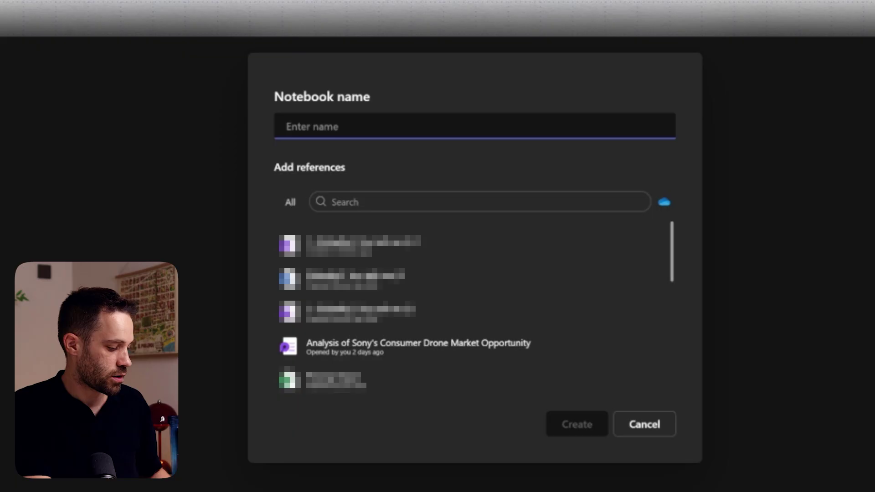
text(Sony's Drone Dom)
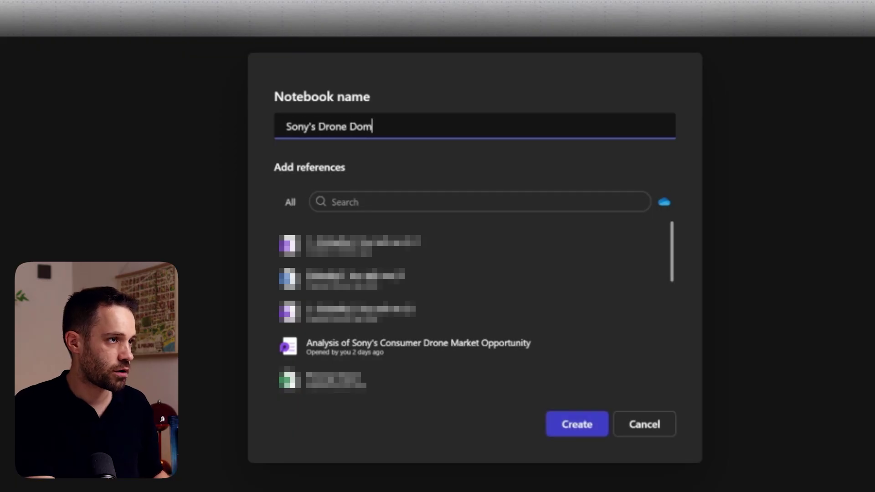
text(inance)
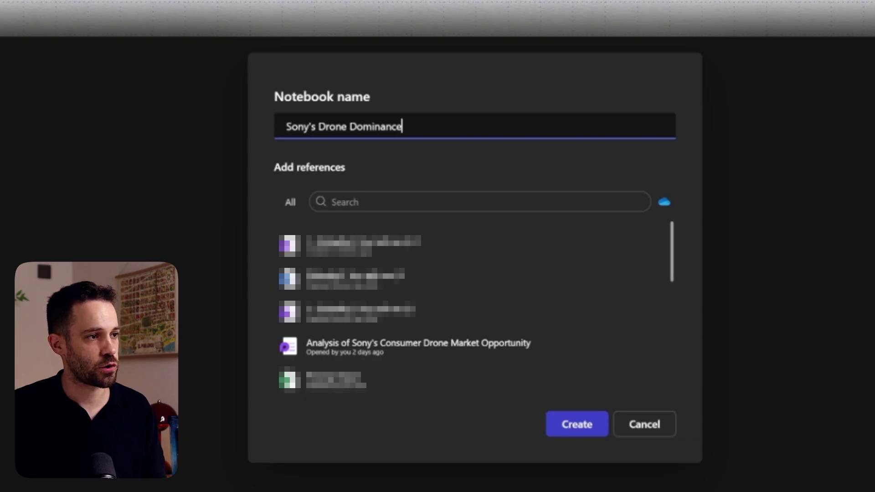
click(418, 346)
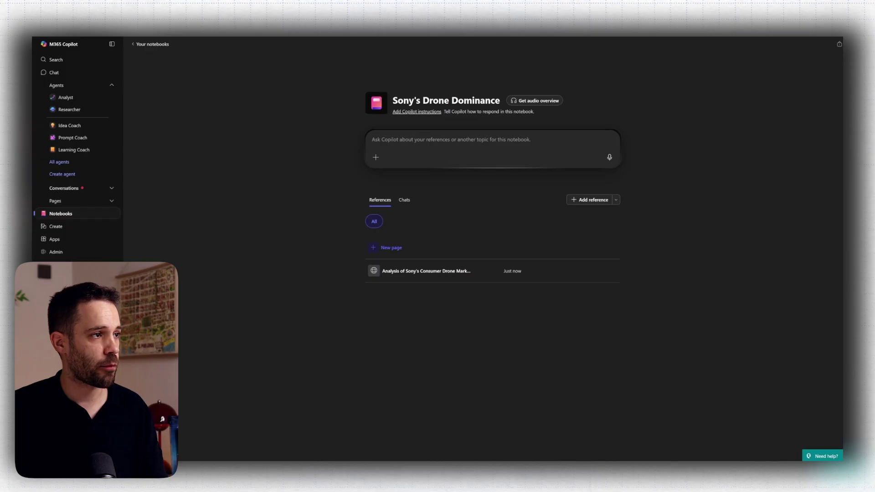
Paste the prepared Pyramid Principle outline prompt for Sony's drone market entry into Ask Copilot.
text(Using the McKinsey Pyramid Principle and all the information attached to this notebook, create a presentation outline with maximum 10 slides for Sony's drone market entry. For each slide, provide:)
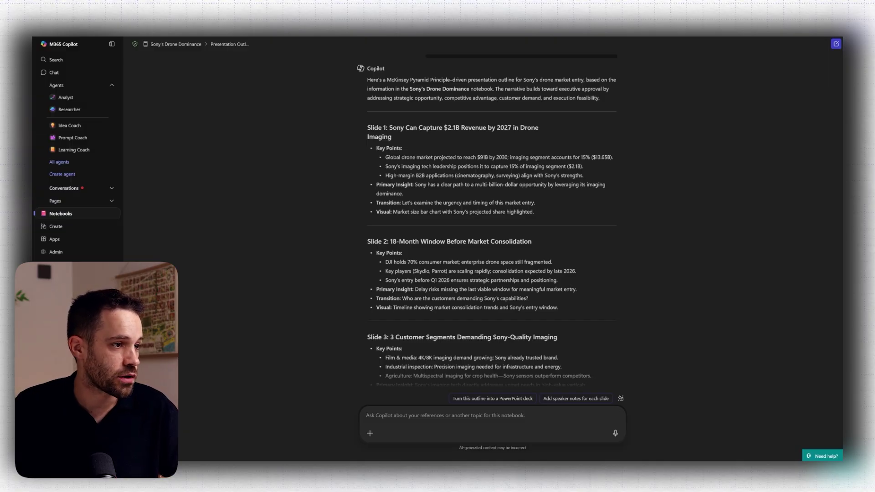
scroll(491, 219, down, 3)
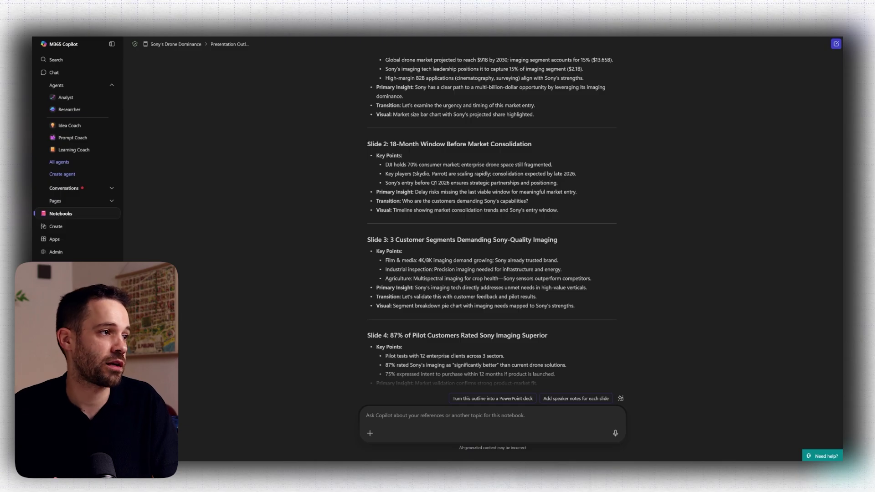
scroll(491, 219, down, 3)
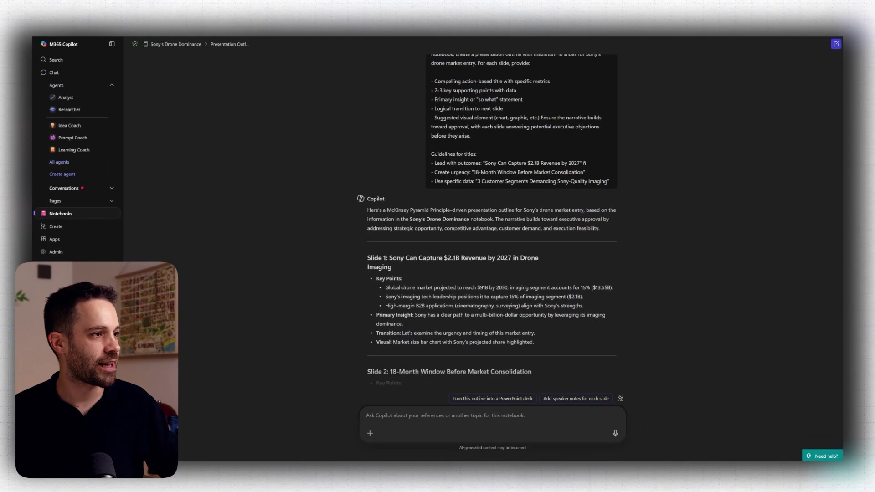
scroll(487, 228, down, 1)
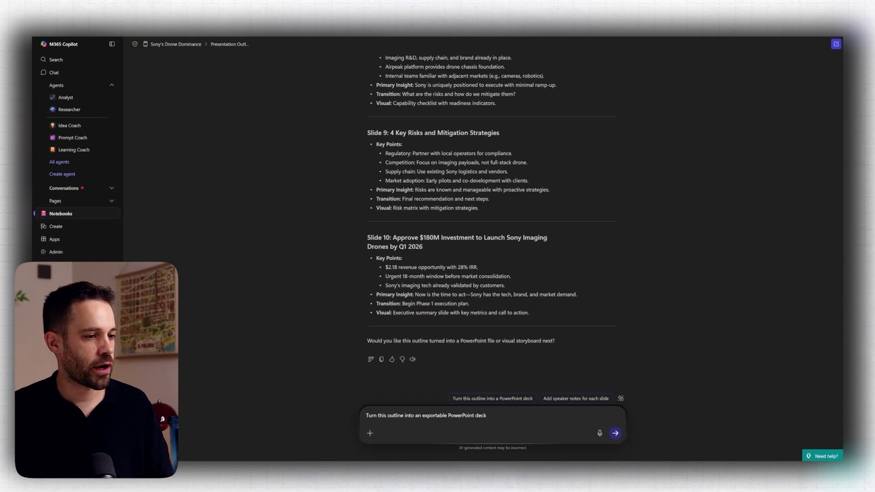
Send the request to turn the outline into an exportable PowerPoint deck.
key(Return)
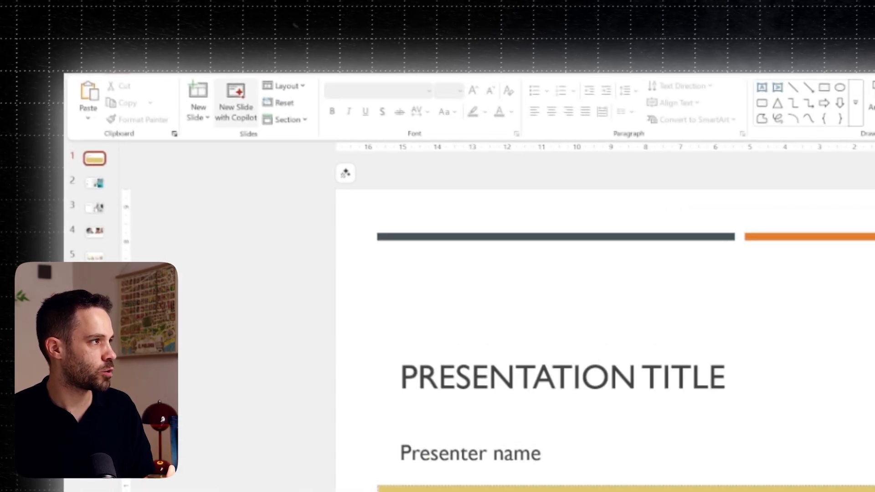
Bring up the New Slide layout choices for the slide 2 content.
click(99, 57)
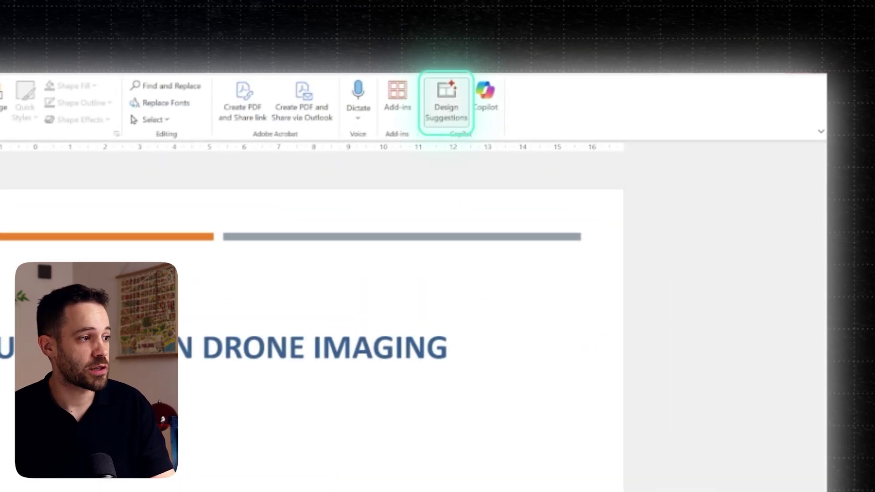
Compare Designer's orange card and beige bar layouts for slide 2's three points, then continue to slide 3.
click(660, 53)
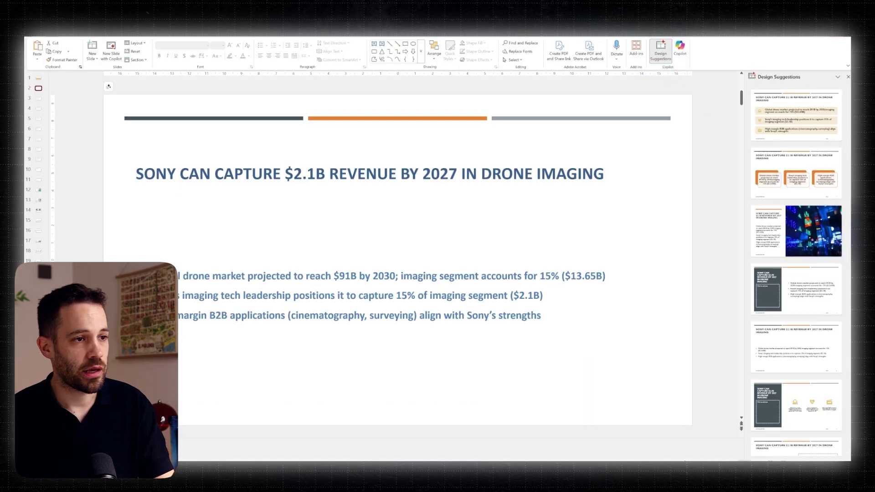
click(797, 173)
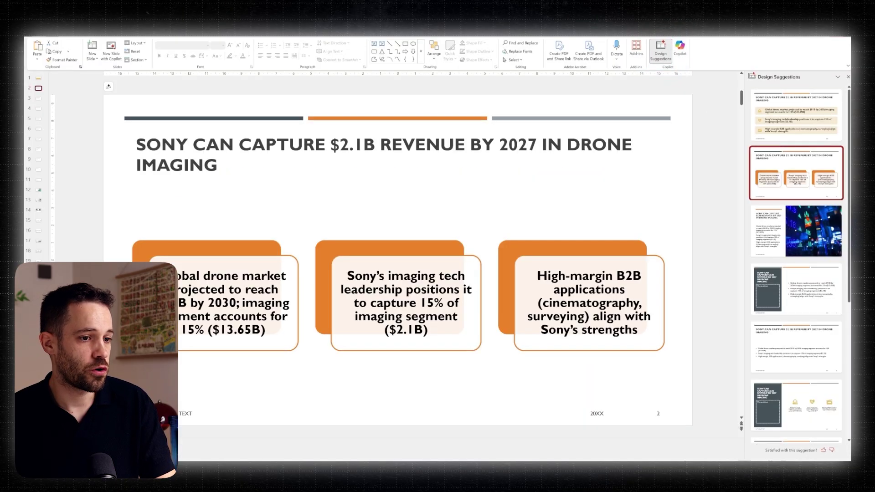
click(796, 115)
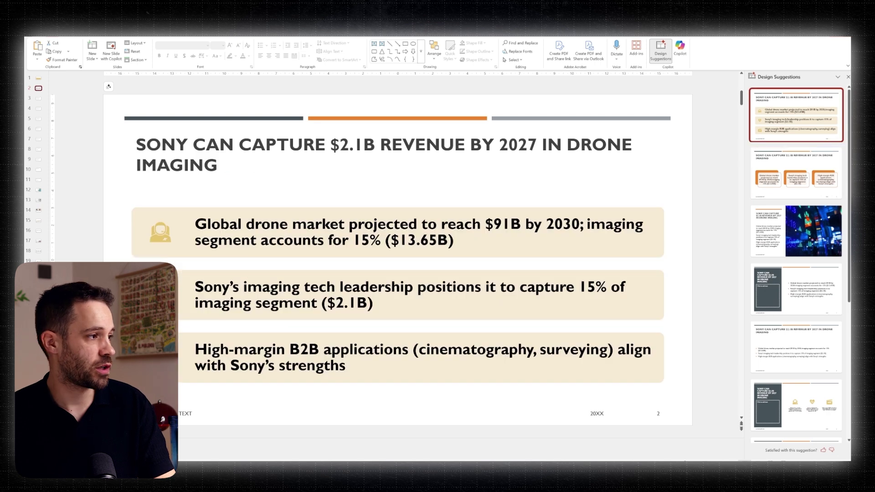
click(796, 173)
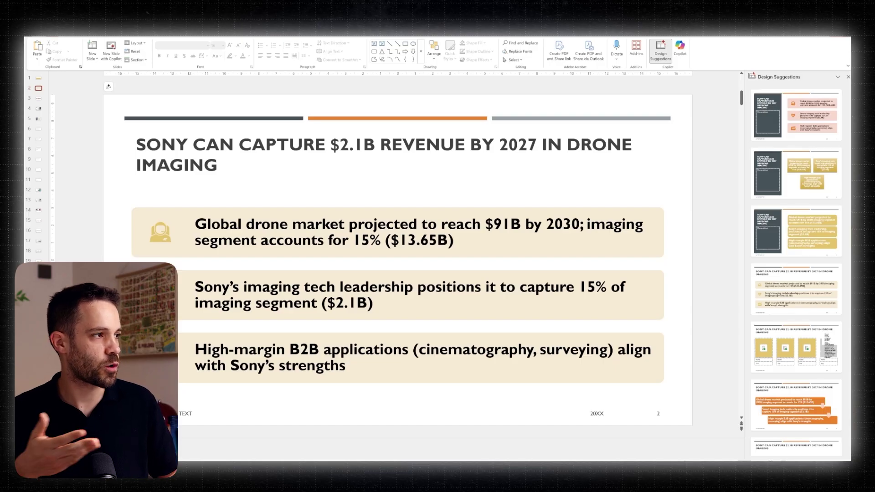
click(39, 98)
Replace slide 3's title with Copilot's 'Leverage 18-Month Window to Dominate Fragmented Drone Market'.
click(39, 108)
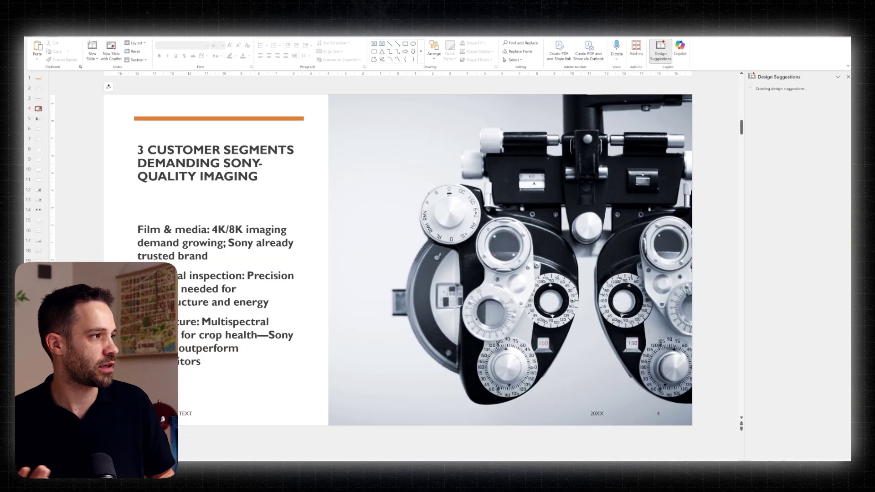
click(38, 98)
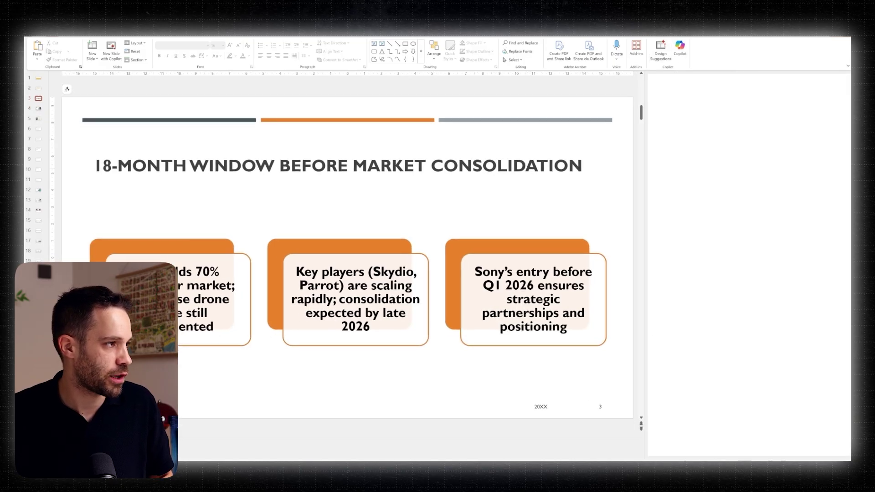
drag(588, 167, 94, 166)
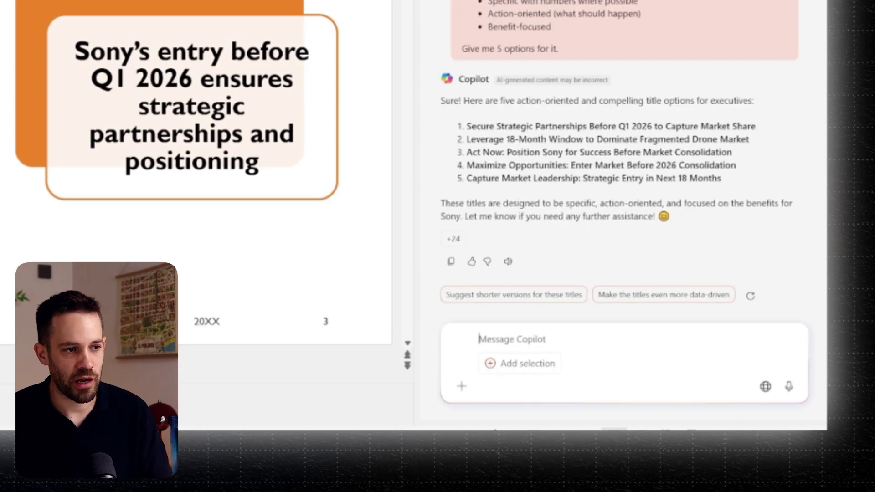
triple_click(608, 186)
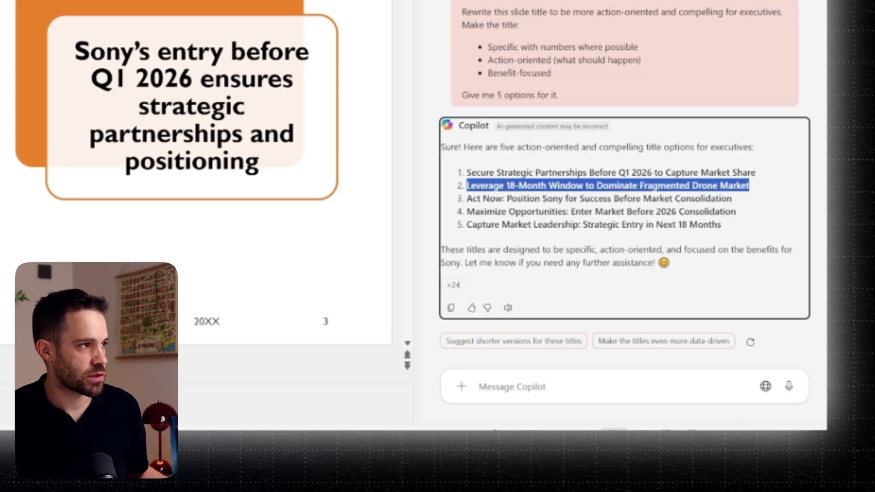
key(ctrl+c)
key(ctrl+v)
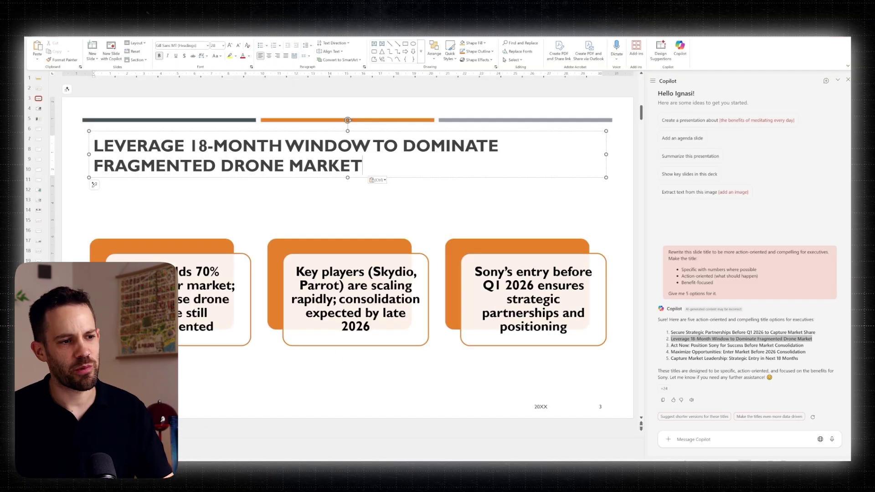
click(348, 364)
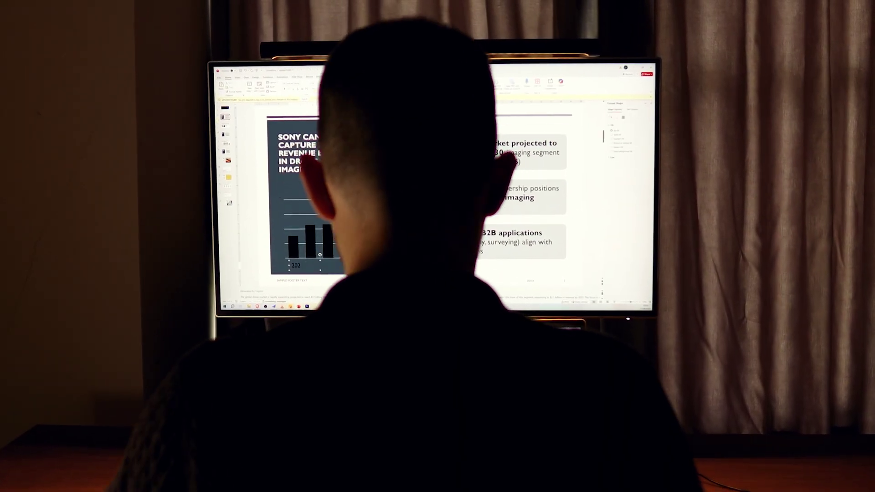
Scroll back up the slide pane toward slide 2.
scroll(410, 191, up, 3)
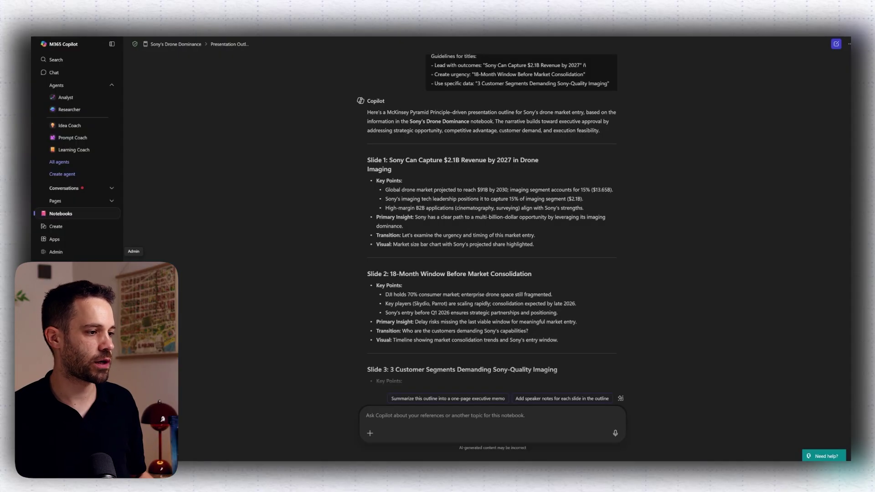
Send Copilot the role-play prompt with three Sony executives, including a skeptical CFO.
key(ctrl+v)
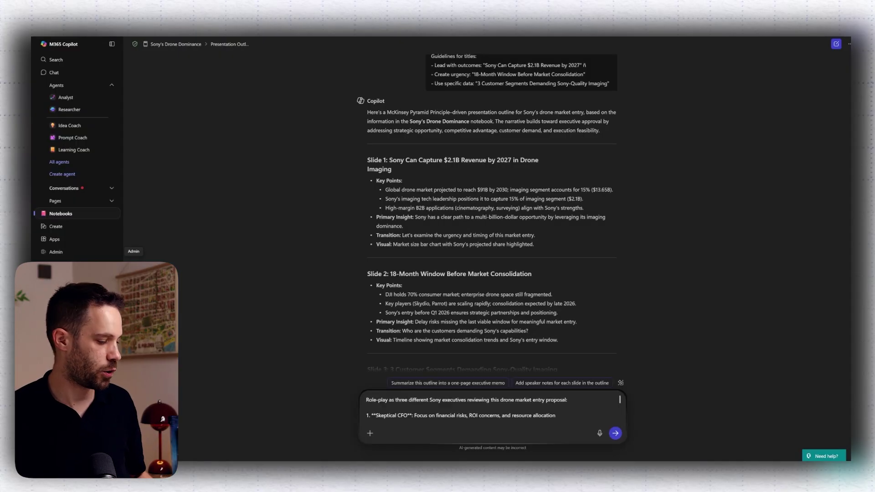
key(Return)
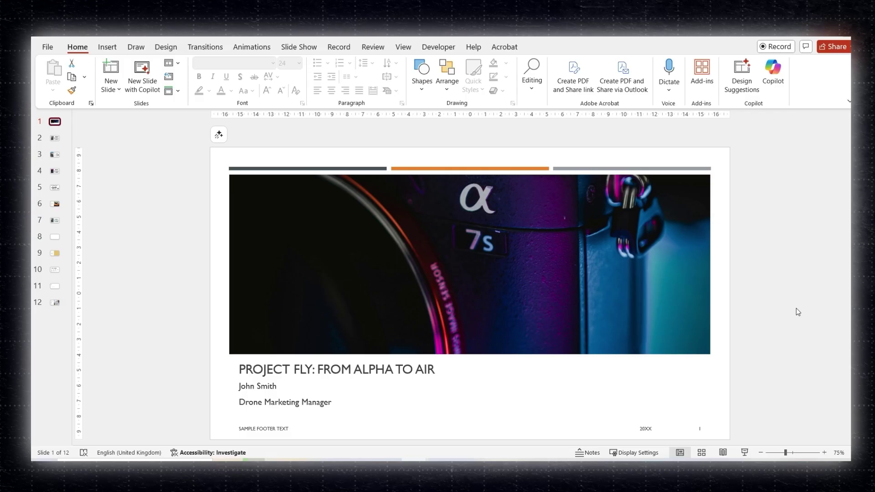
Go from the Project Fly title slide to slide 3, the $2.1B revenue slide.
key(Down)
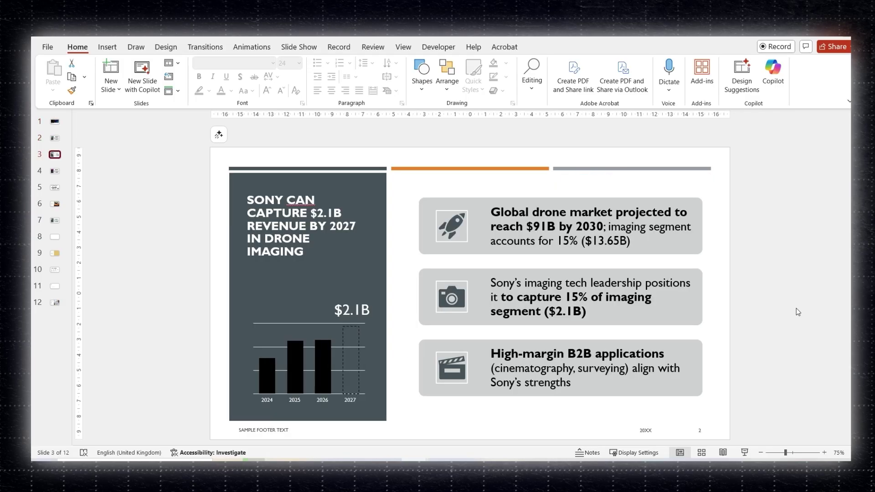
key(Down)
key(Down)
key(Down)
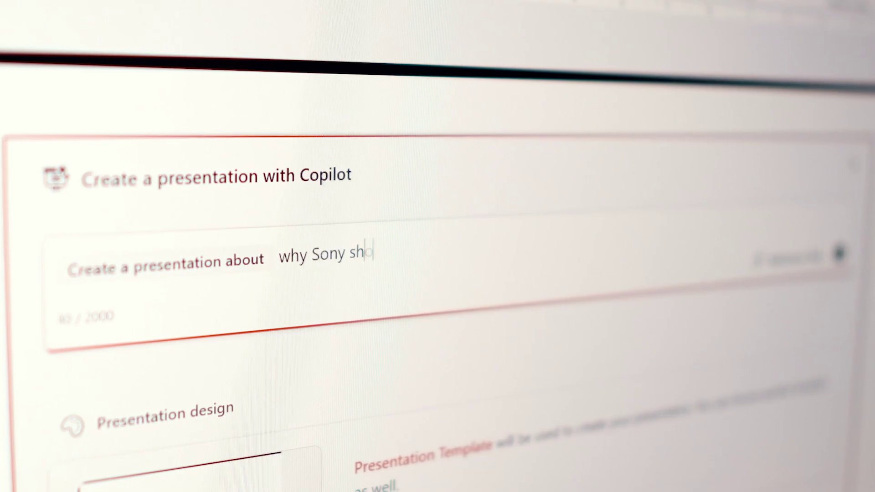
Generate a deck on 'why Sony should enter the consumer drone market' and view slide 4.
text(ould enter the consumer drone market)
key(Return)
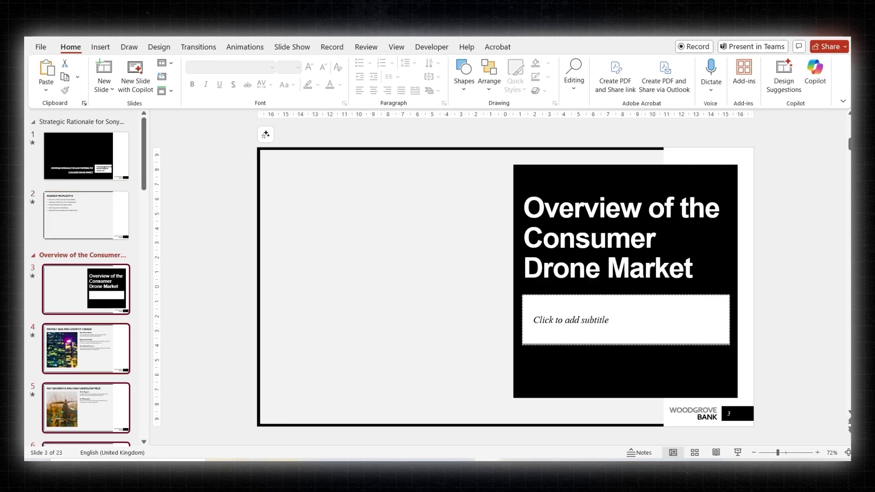
click(86, 349)
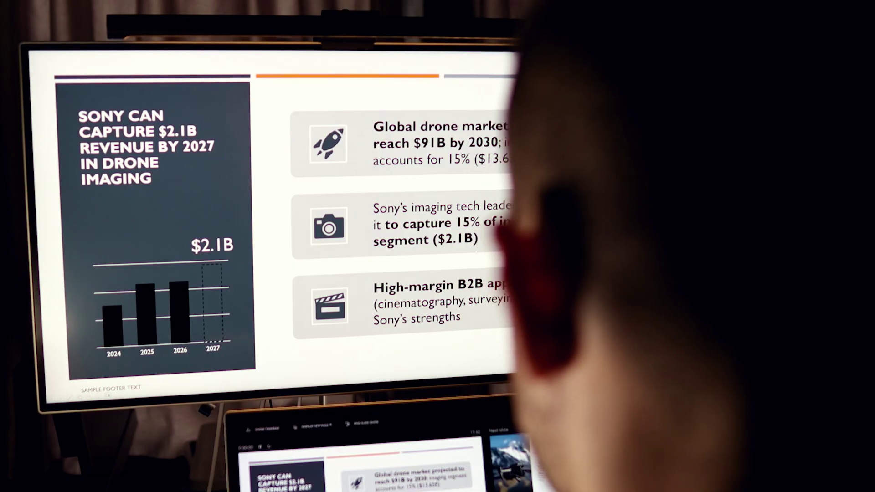